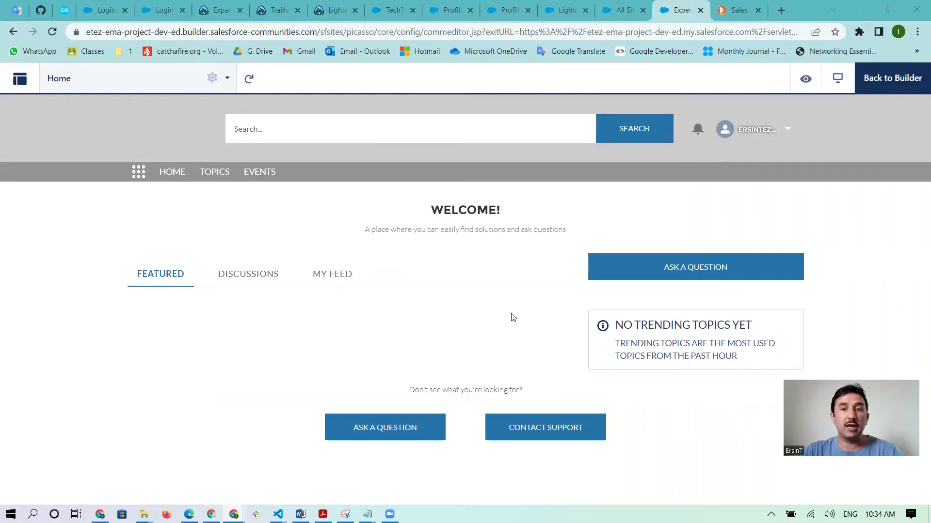
Exit the site preview and return to editing the Home page in the builder
click(898, 90)
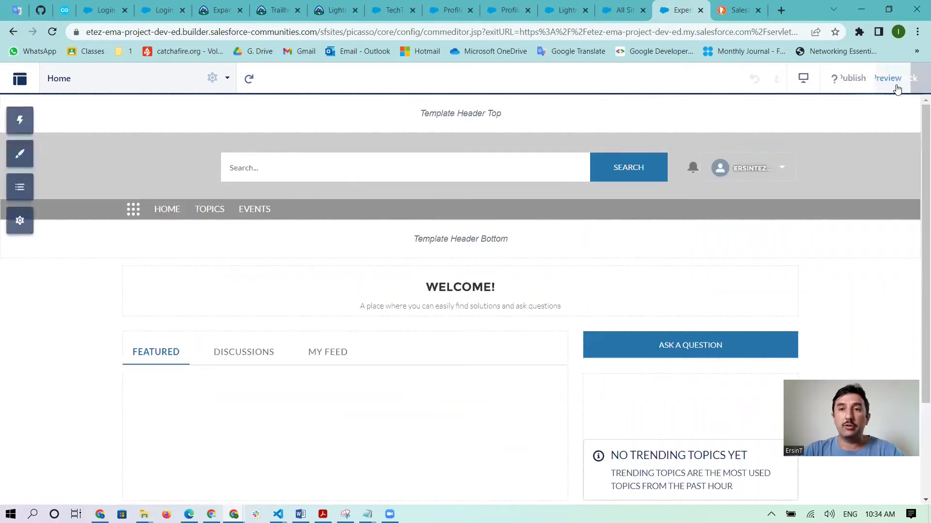
Look over the DuckDuckGo results for 'Salesforce Digital Experience', then move to the Experience Cloud trail
click(736, 11)
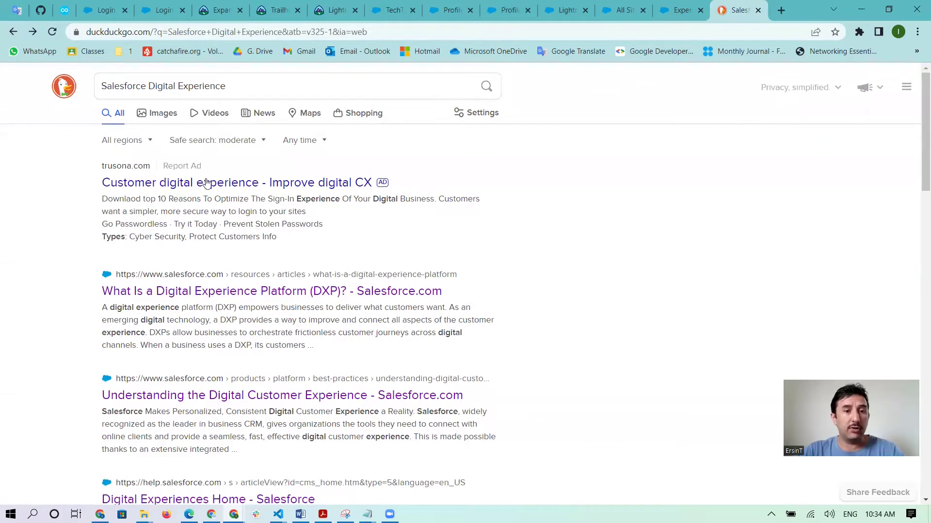
scroll(220, 340, down, 2)
scroll(228, 315, up, 3)
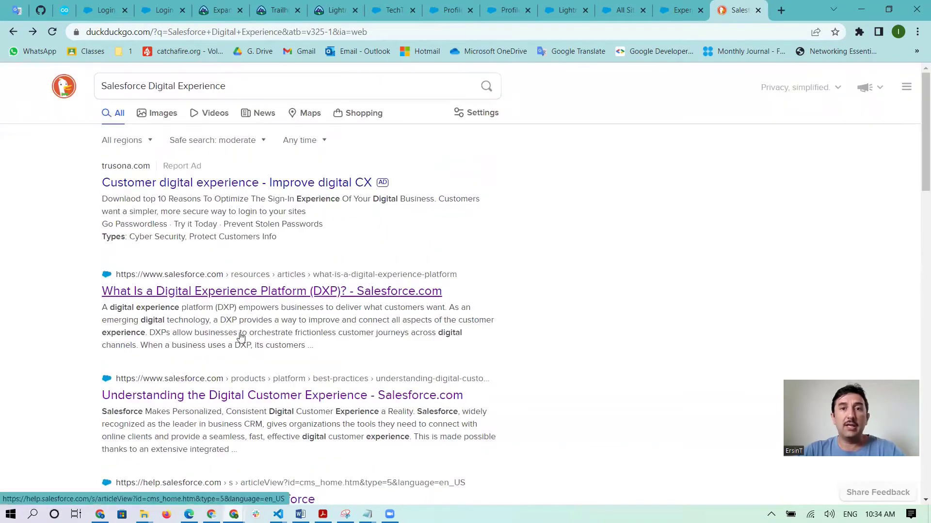
click(221, 12)
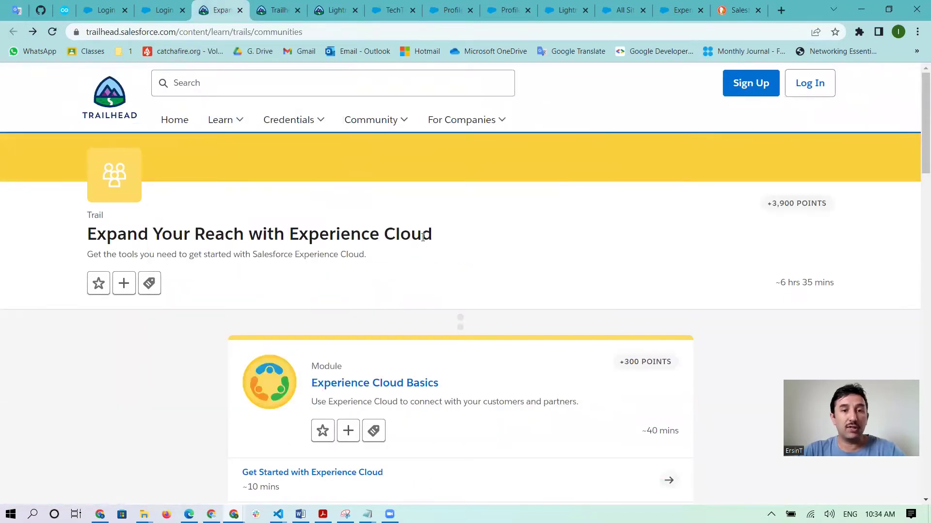
Read Trailhead's 'Get Started with Experience Cloud' unit, then return to the All Sites setup page
scroll(473, 359, down, 3)
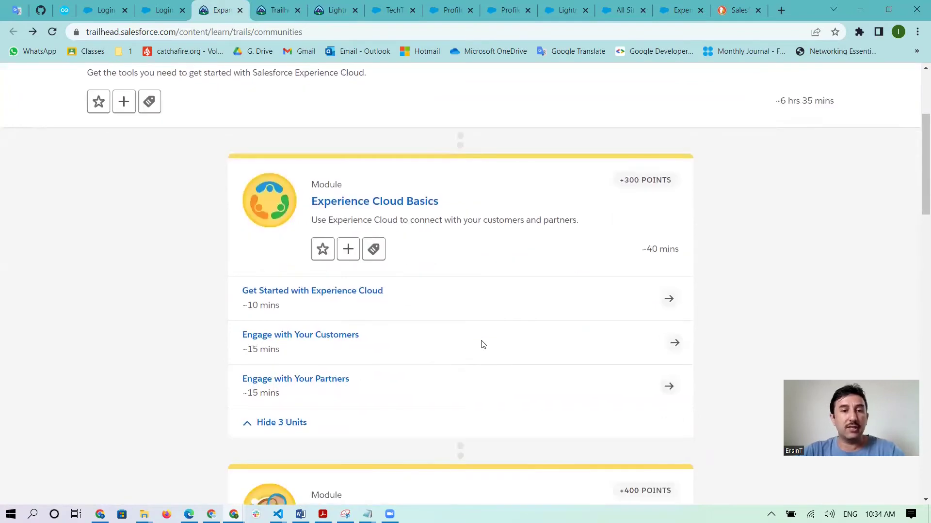
scroll(370, 347, down, 2)
scroll(487, 303, up, 4)
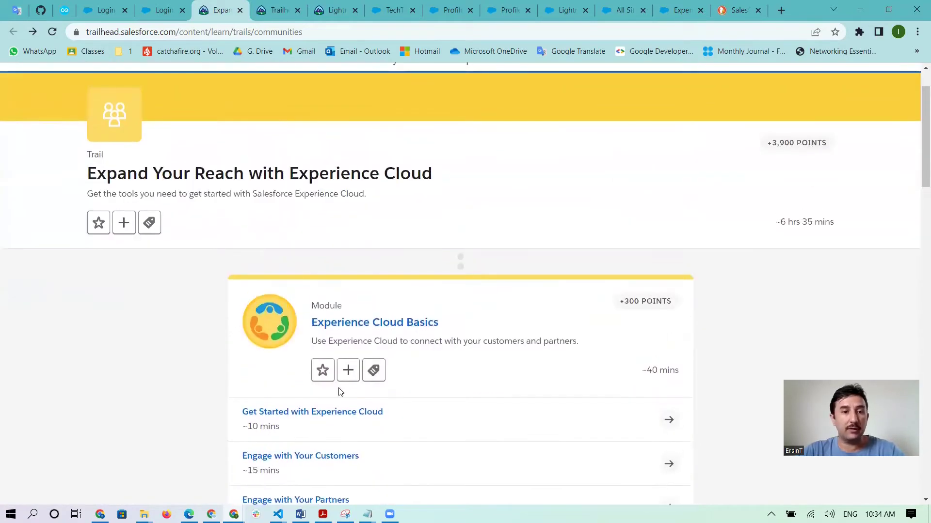
click(308, 416)
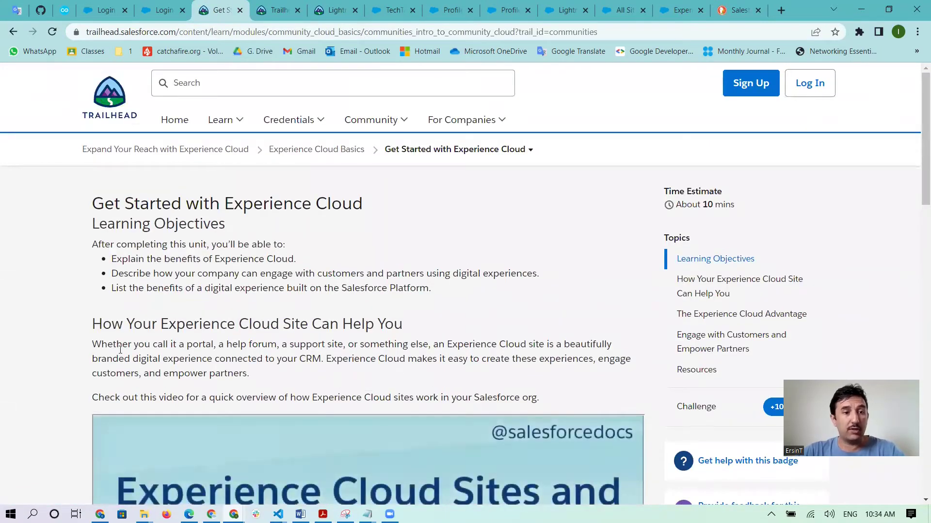
scroll(113, 330, down, 1)
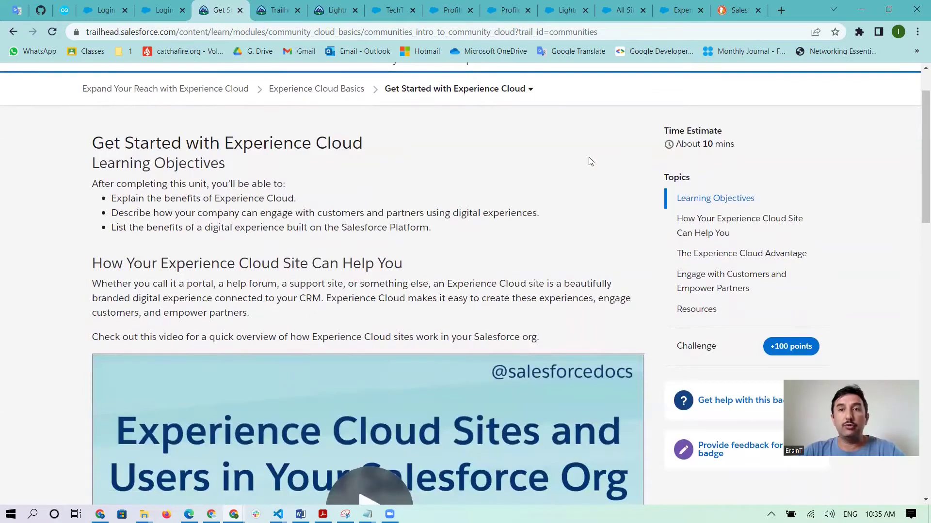
click(625, 10)
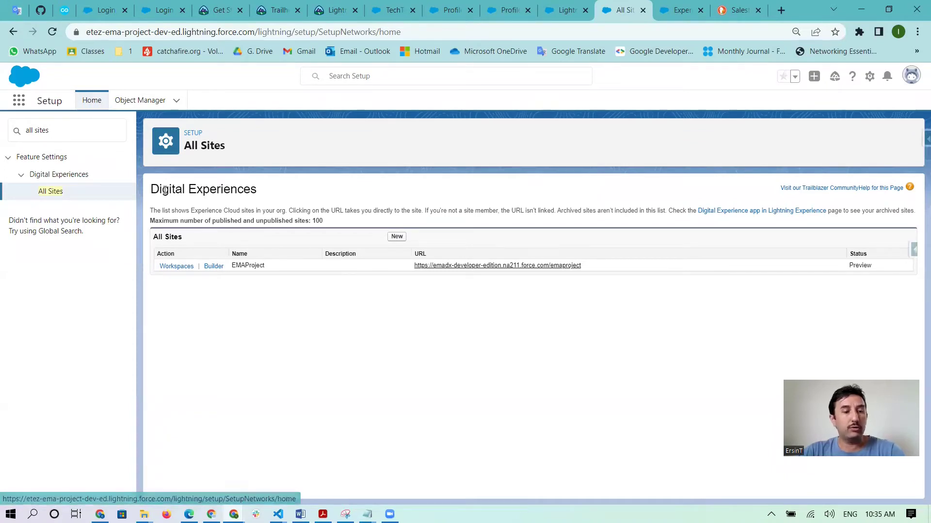
Reset zoom, reopen All Sites from Setup home, and bring up EMAProject's Navigation settings in the builder
key(ctrl+plus)
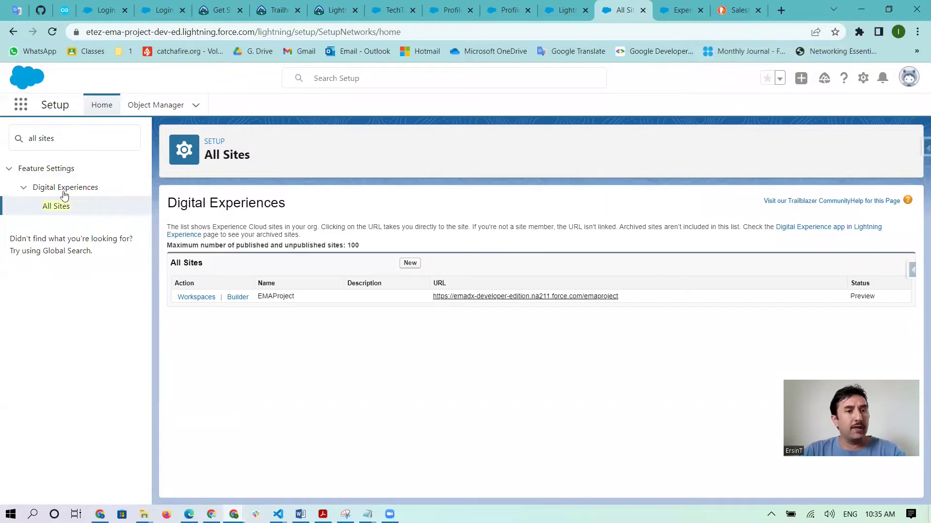
click(98, 111)
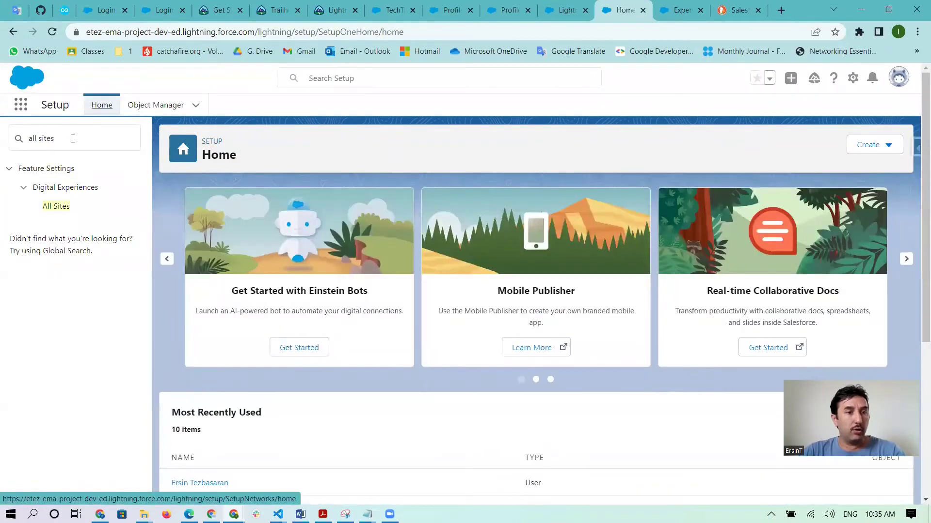
click(95, 139)
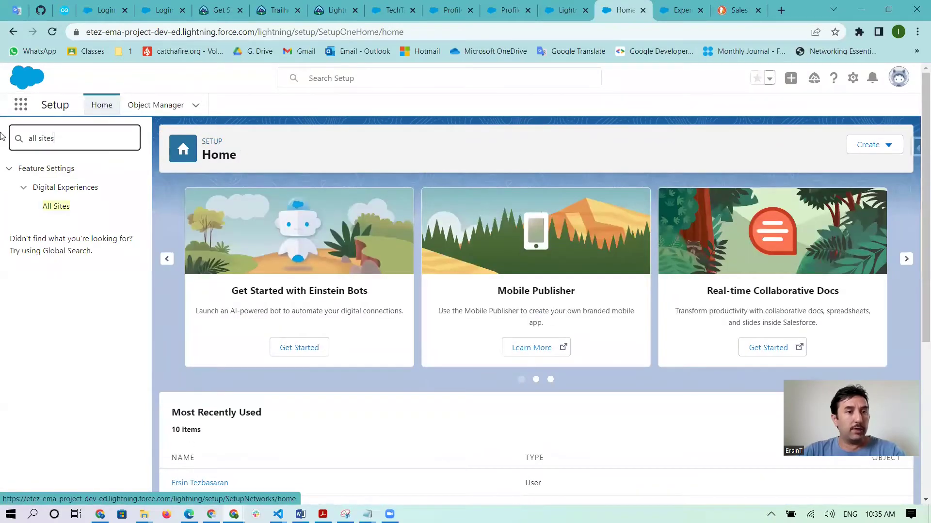
click(45, 209)
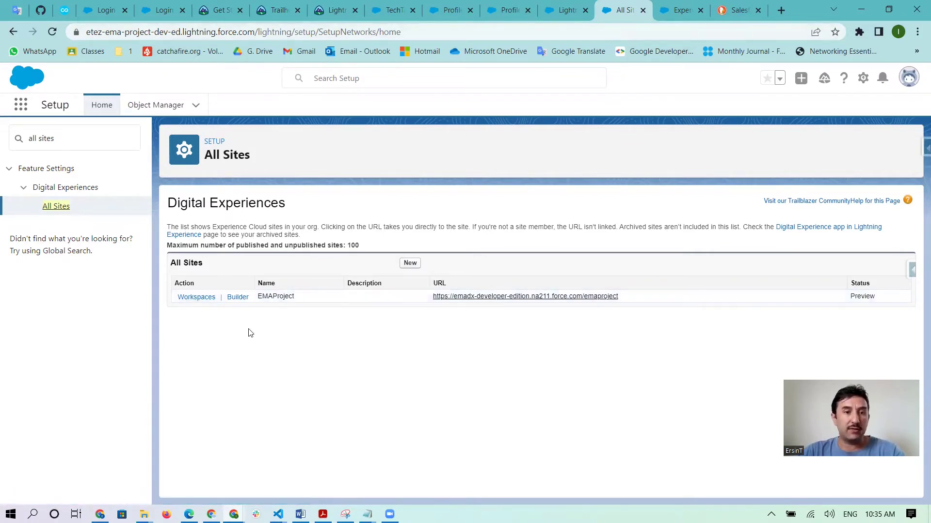
click(665, 15)
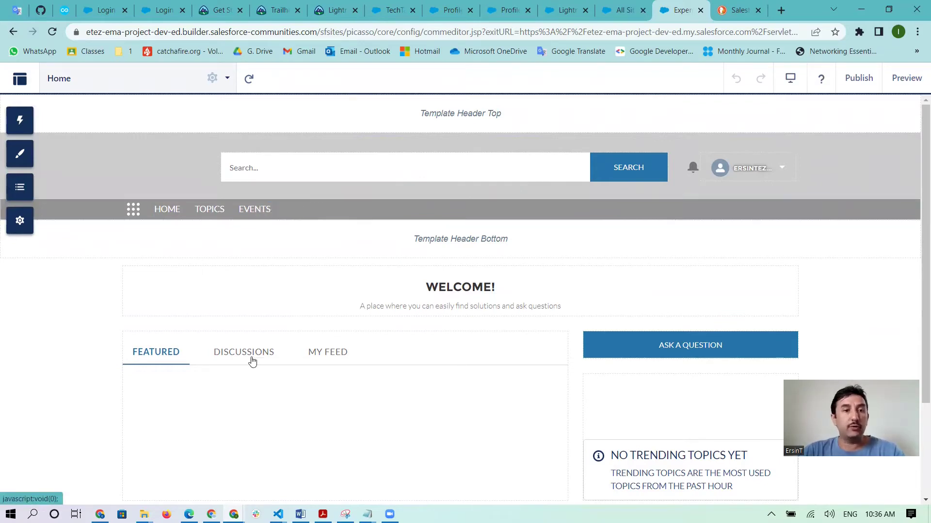
click(22, 227)
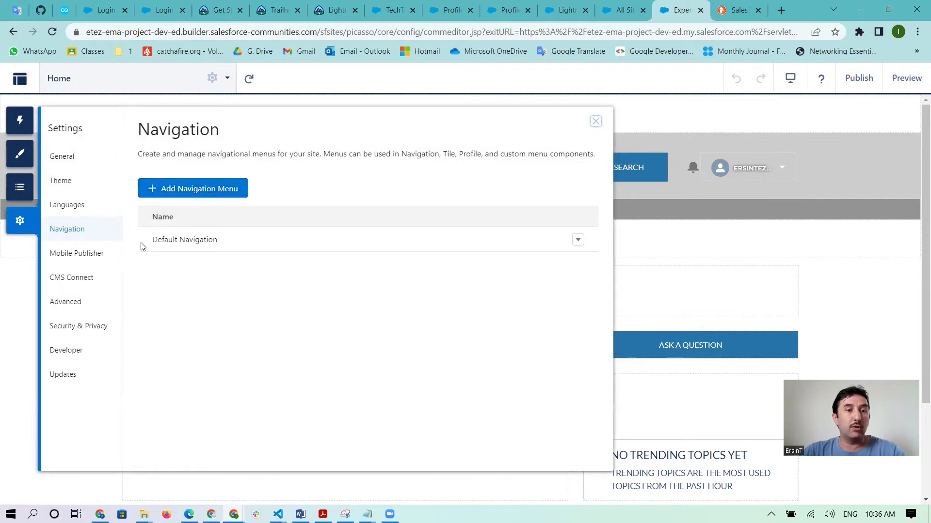
Open Default Navigation in the Menu Editor, showing its Home, Topics and Events items
drag(149, 241, 219, 241)
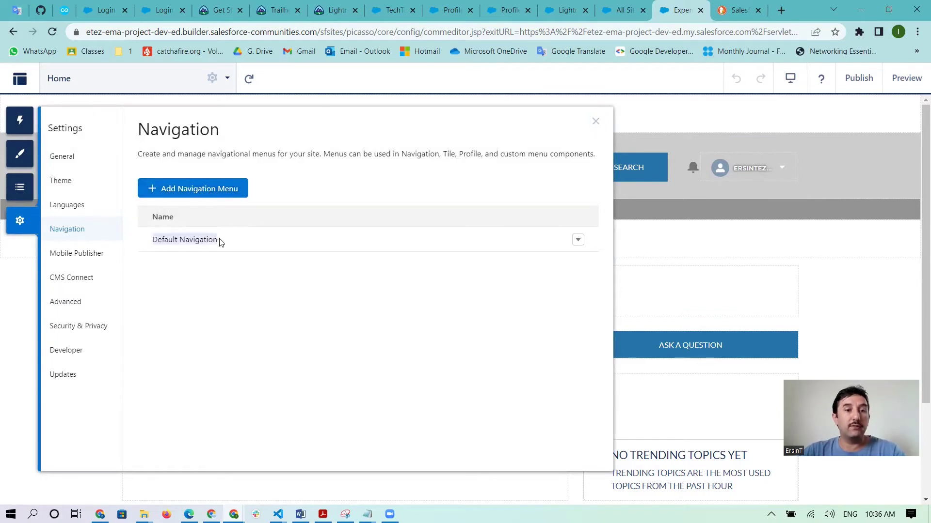
click(578, 240)
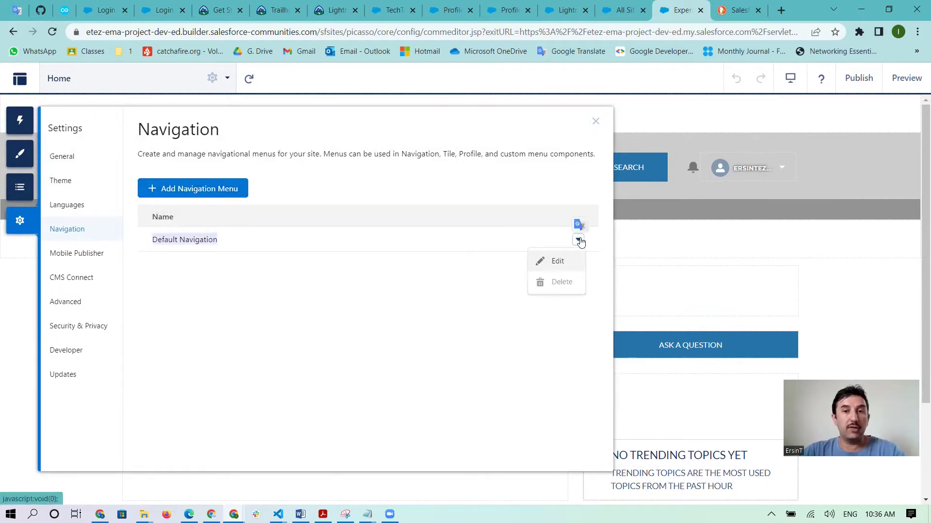
click(555, 262)
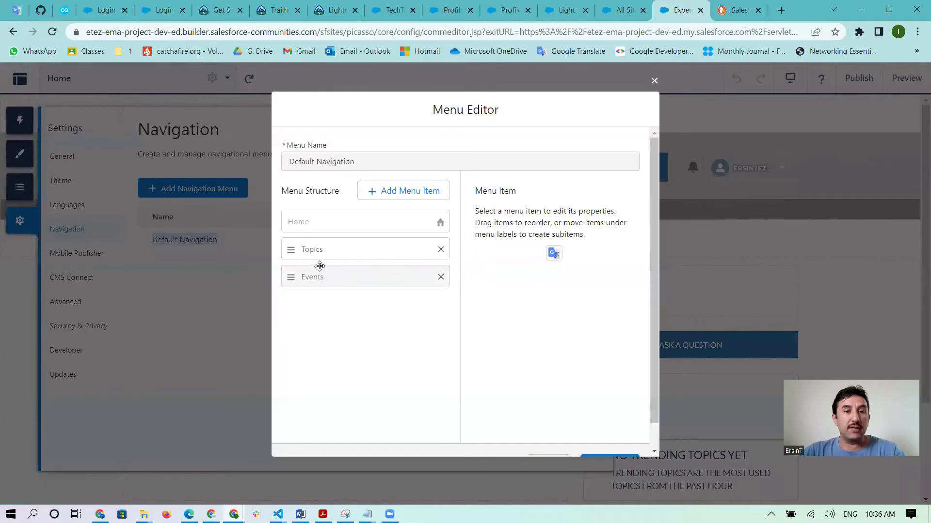
drag(320, 263, 299, 277)
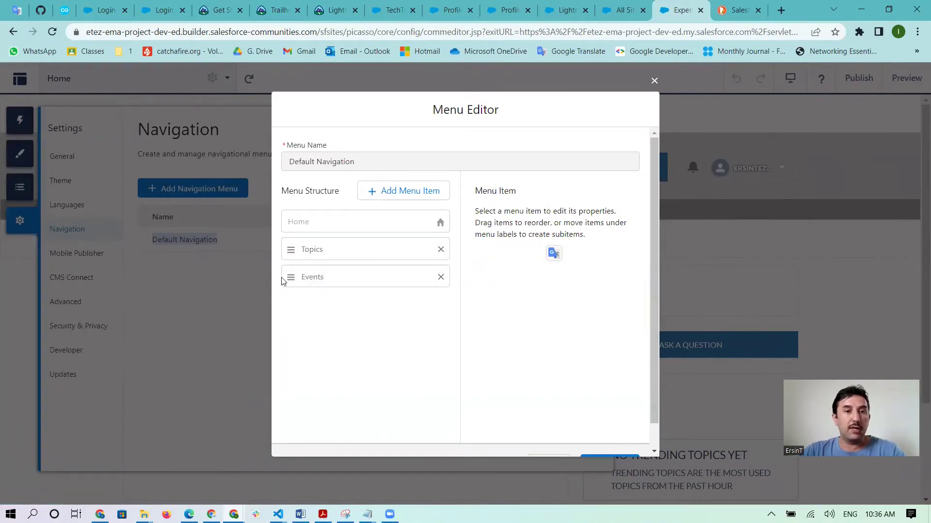
Add a new menu item named 'Accounts' with type Salesforce Object
click(409, 192)
click(550, 202)
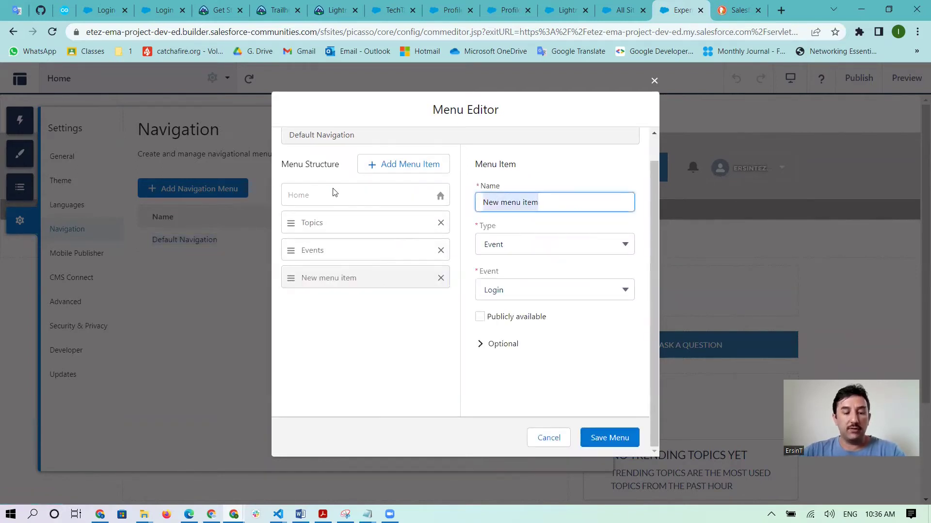
text(Acco)
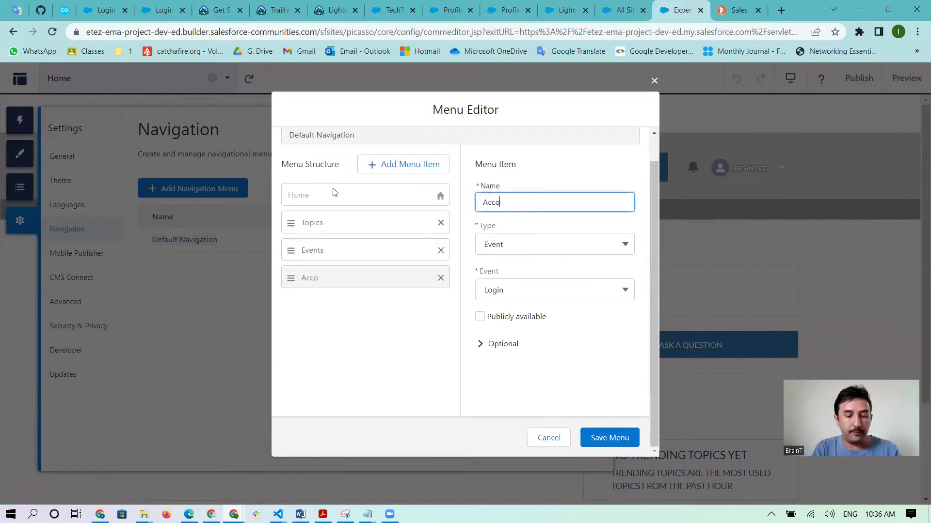
text(unts)
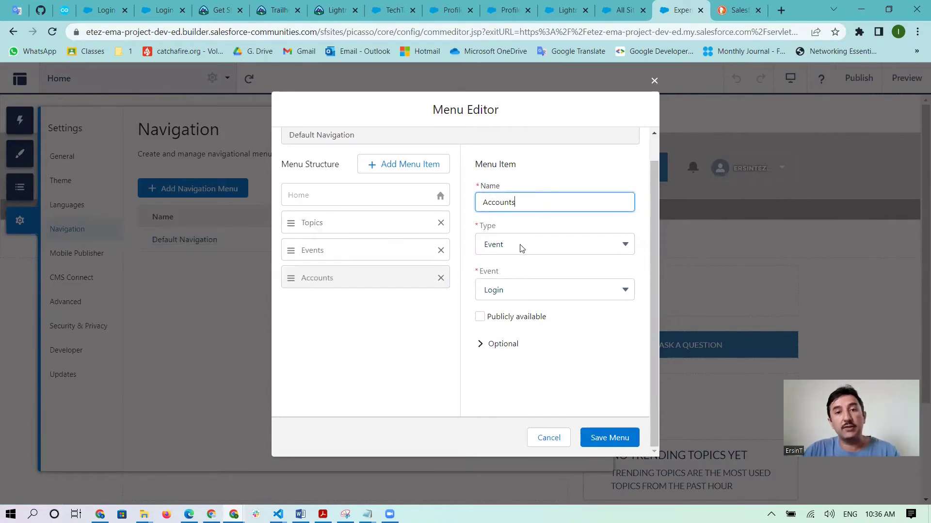
click(535, 247)
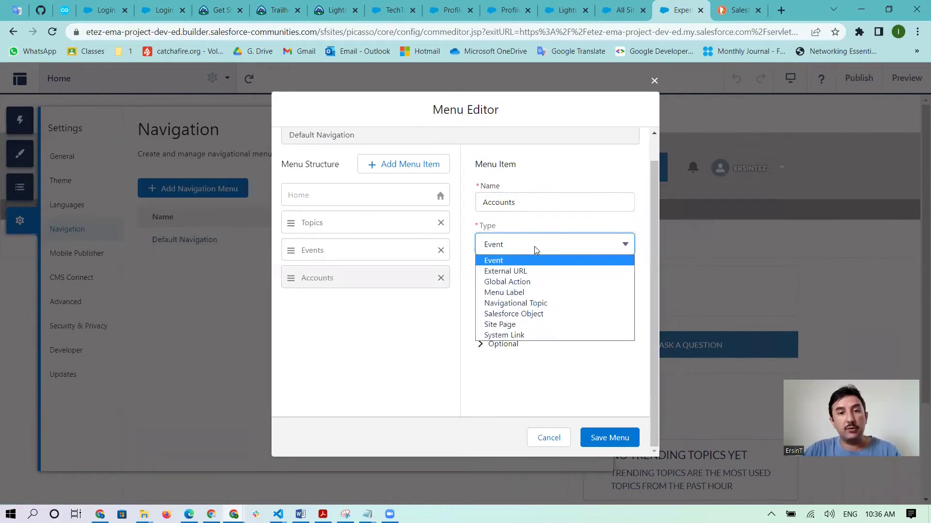
click(538, 245)
click(539, 245)
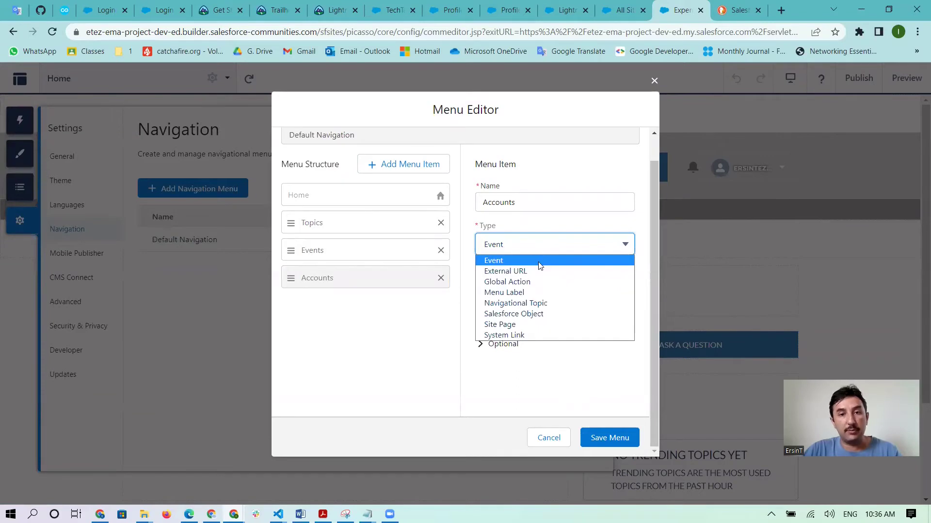
click(531, 316)
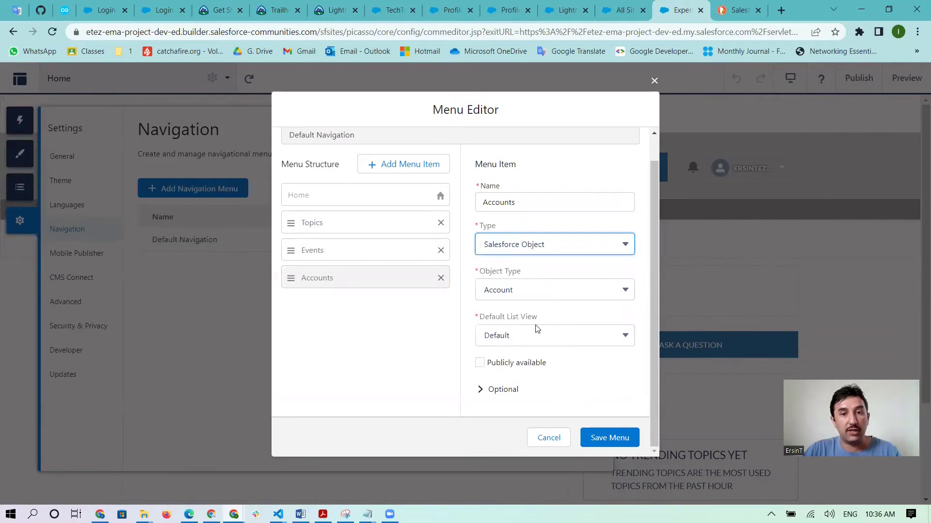
Point the item at the Account object's All Accounts list view and save the menu
click(537, 299)
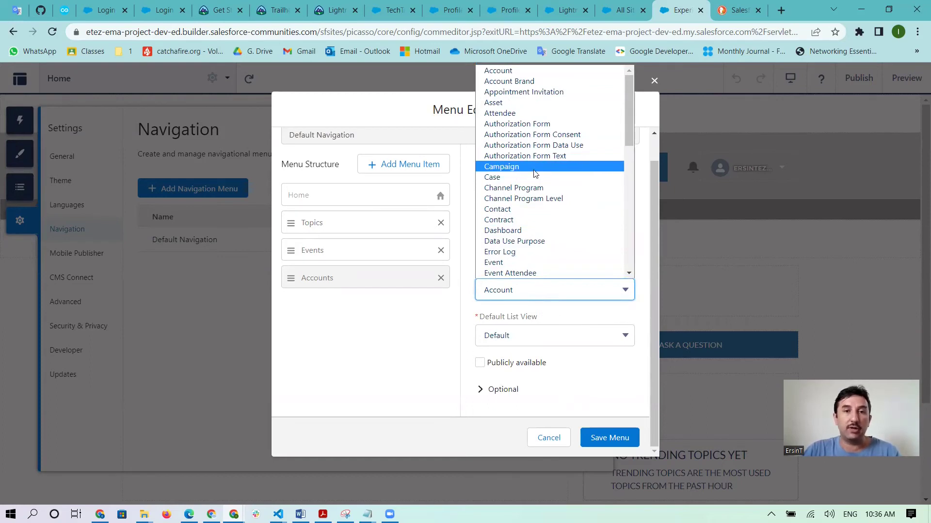
click(524, 73)
click(513, 336)
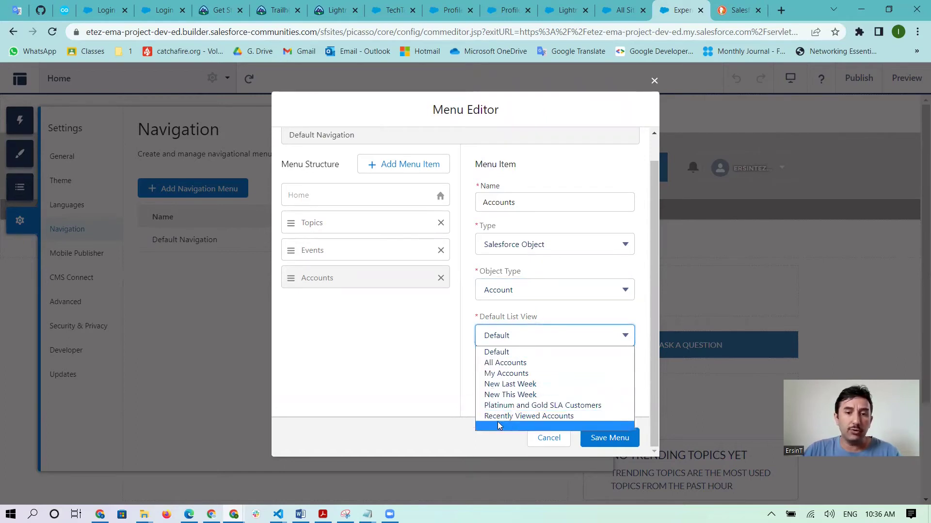
click(555, 367)
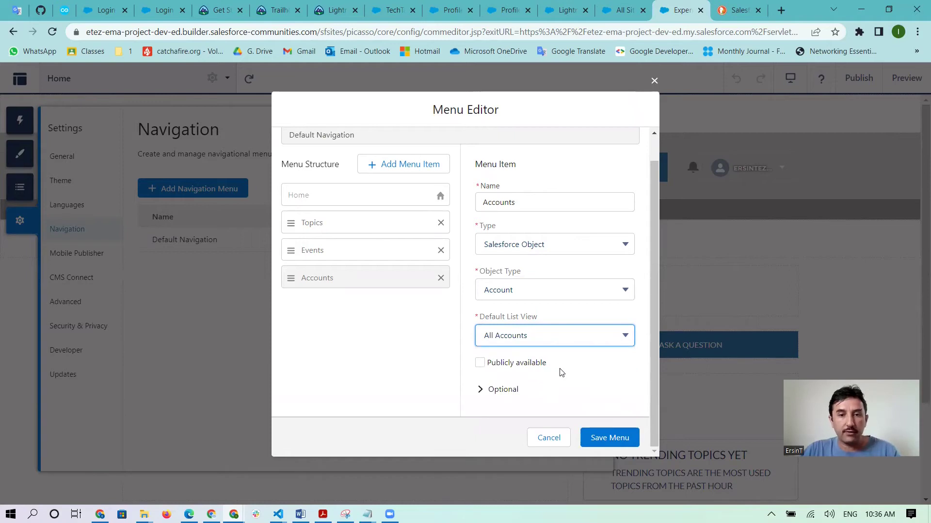
click(490, 390)
scroll(504, 387, down, 2)
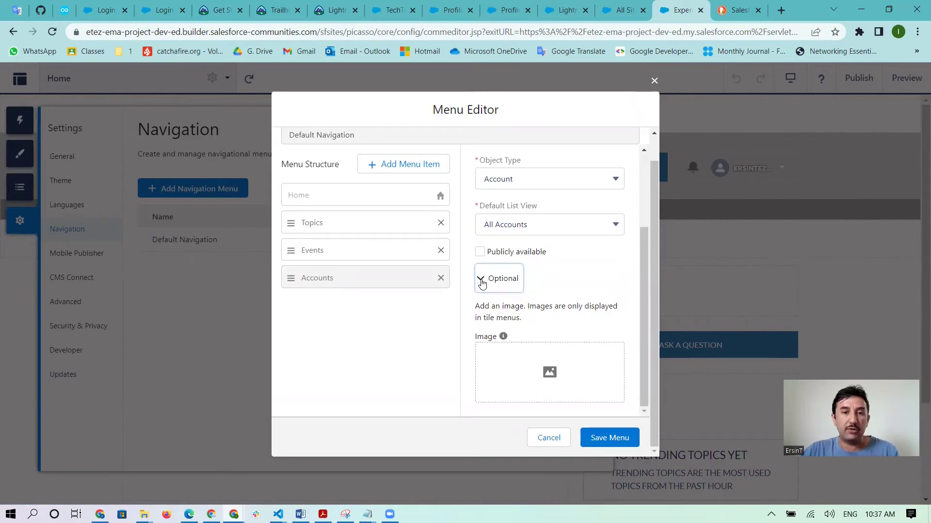
click(483, 280)
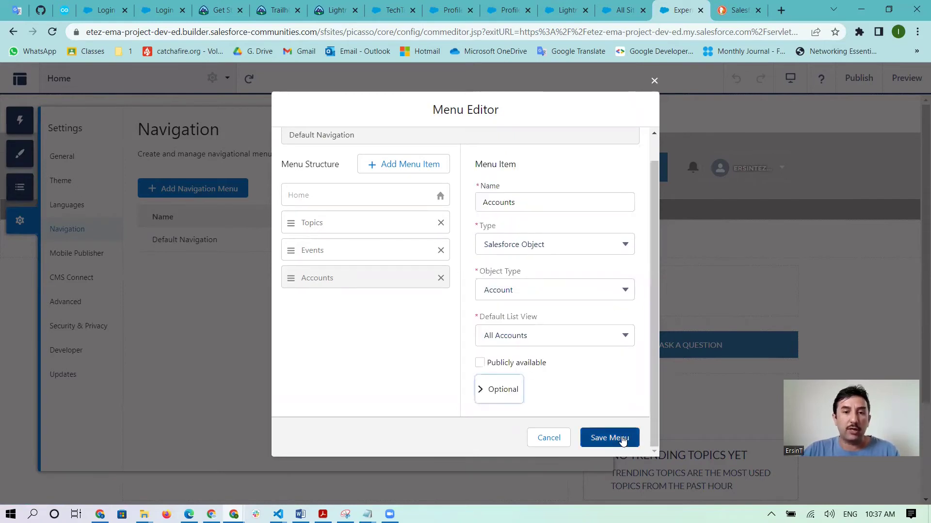
click(623, 439)
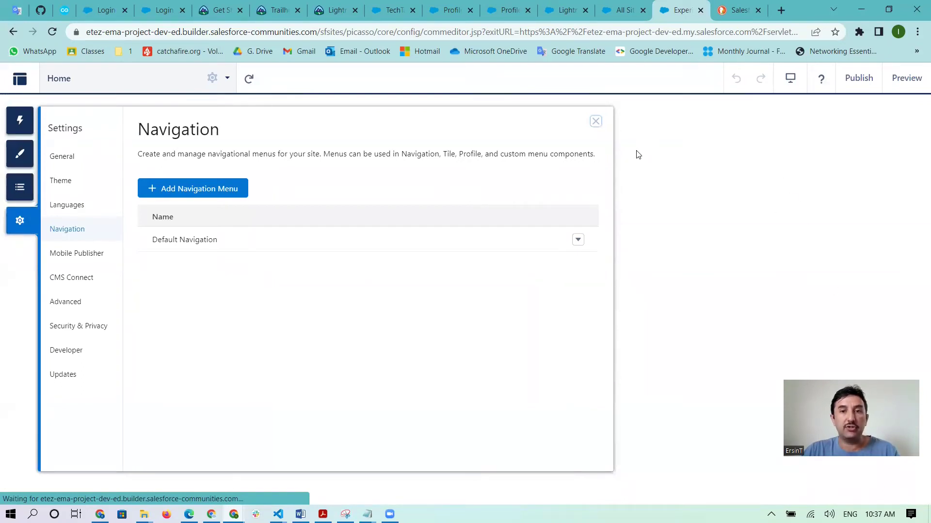
Close the navigation settings and inspect the Navigation Menu, search bar and headline components
click(596, 121)
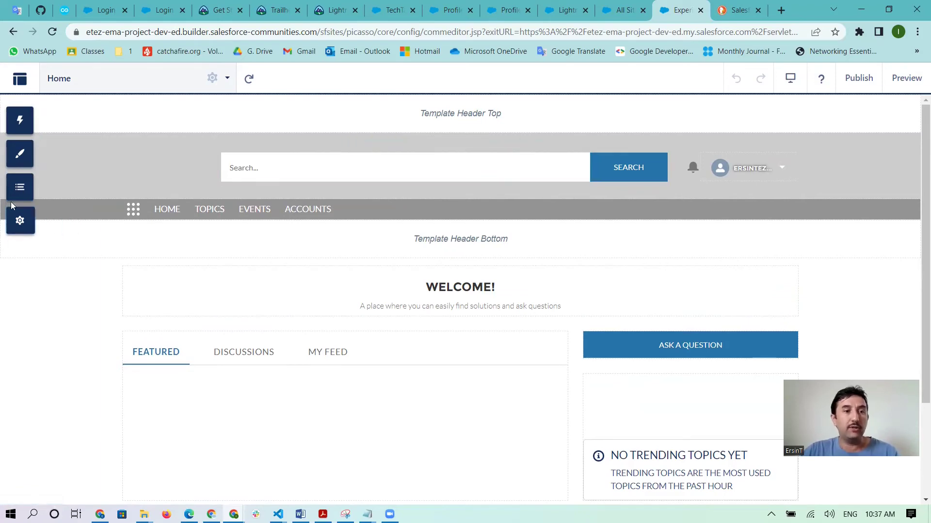
click(555, 214)
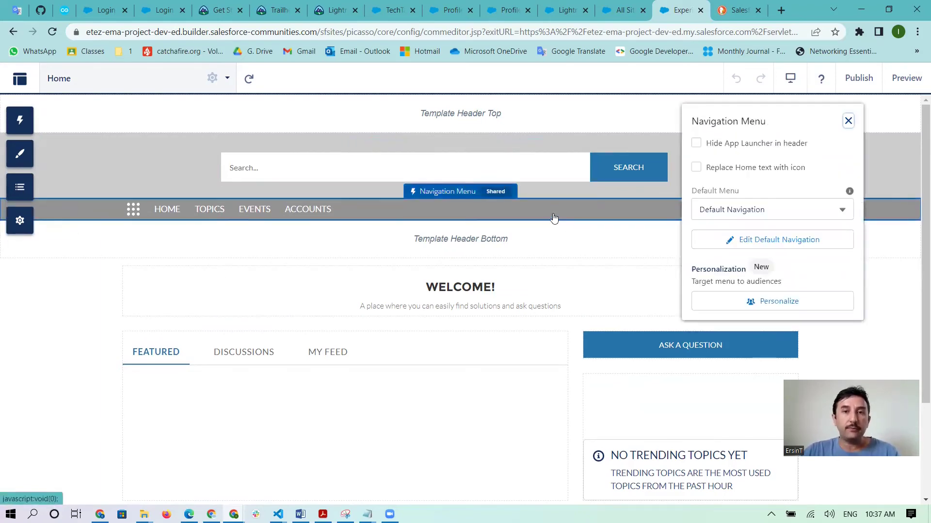
click(578, 162)
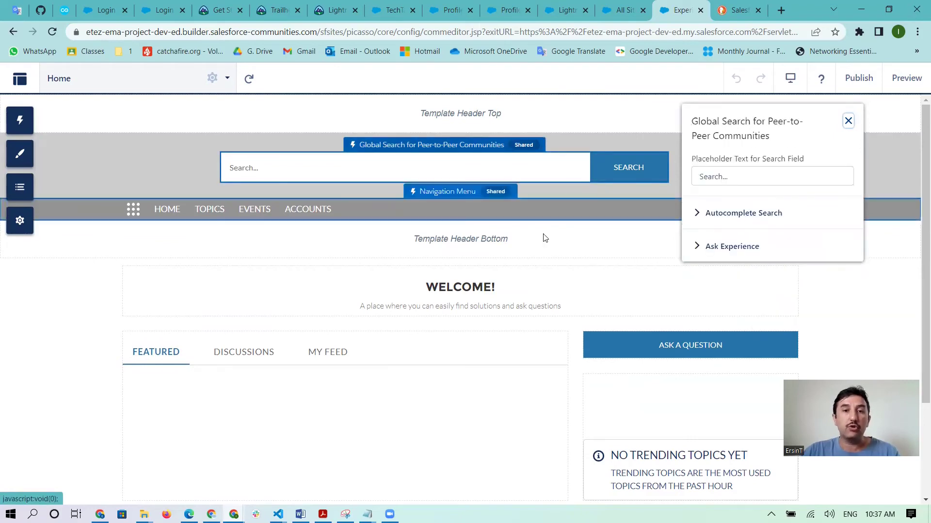
click(551, 276)
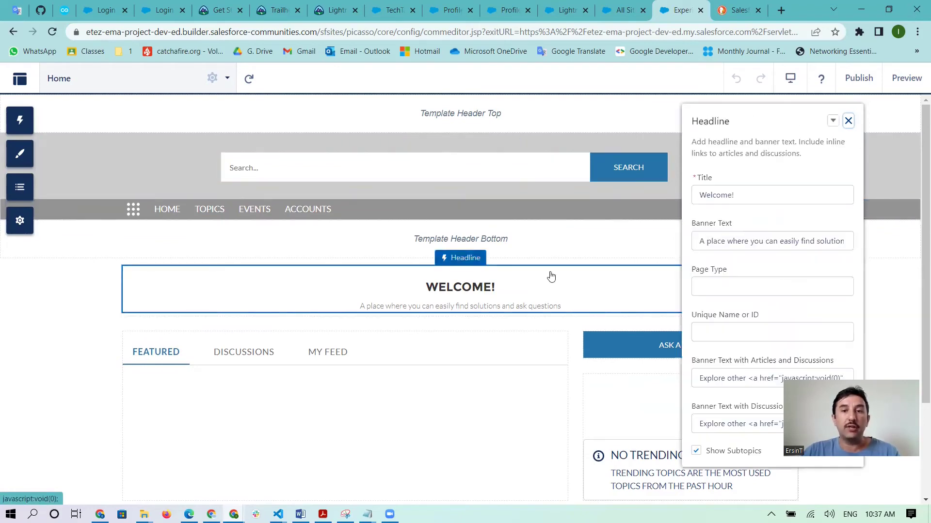
click(373, 212)
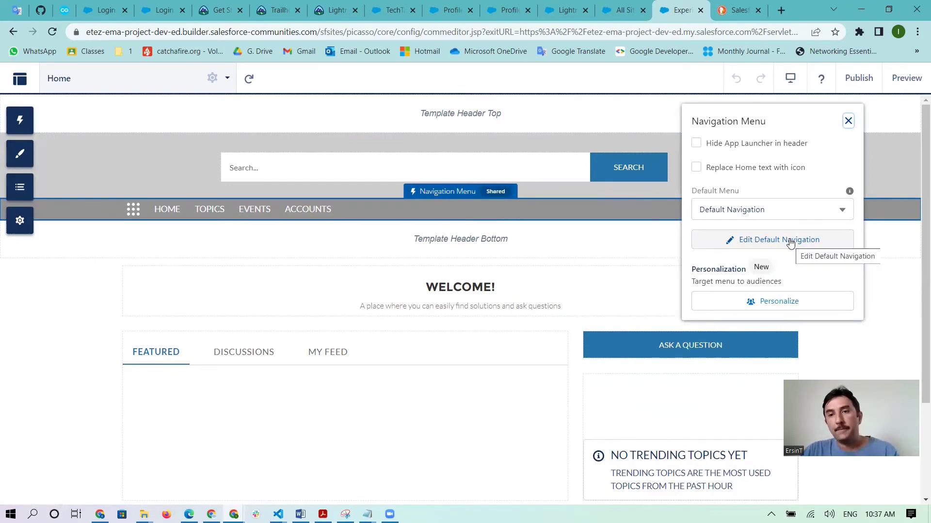
Check the Default Navigation menu in its edit dialog, then close it and the properties panel
click(790, 241)
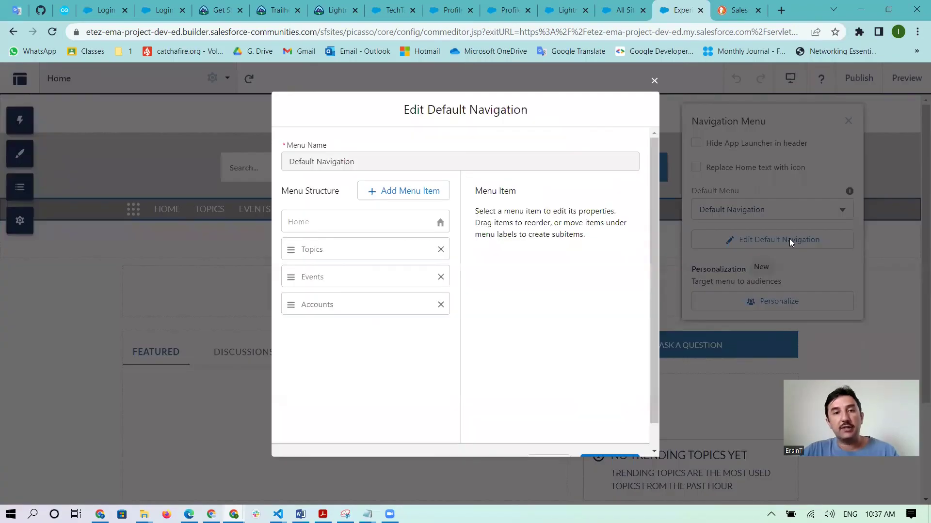
click(654, 81)
click(848, 120)
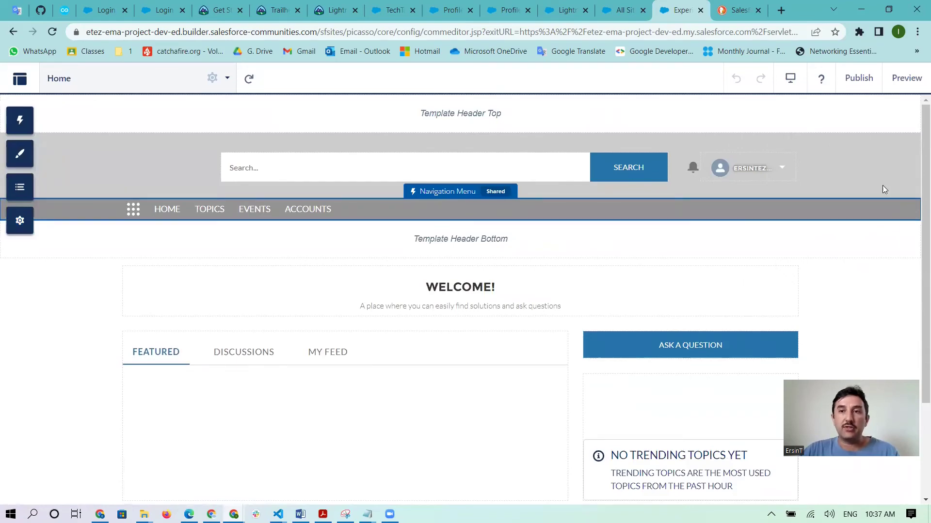
Preview the site and open ACCOUNTS, showing the All Accounts list with 14 items
click(907, 79)
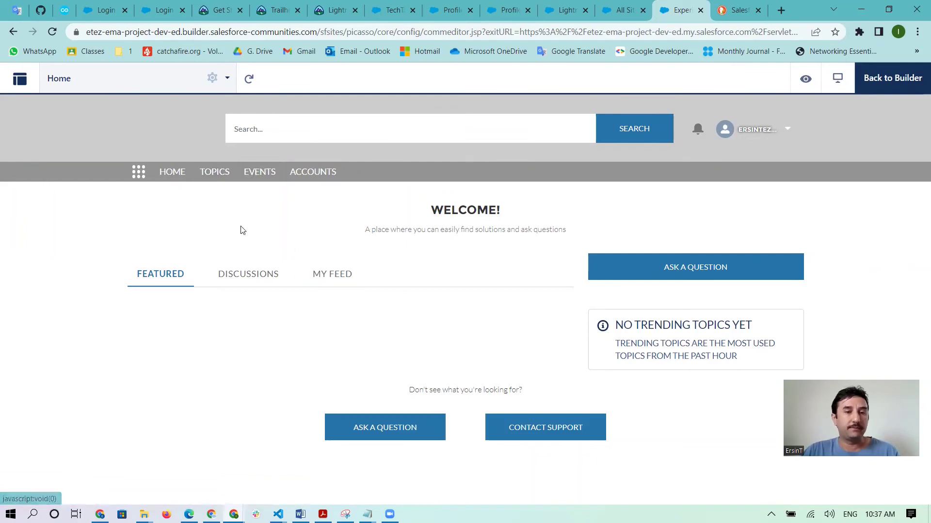
click(321, 174)
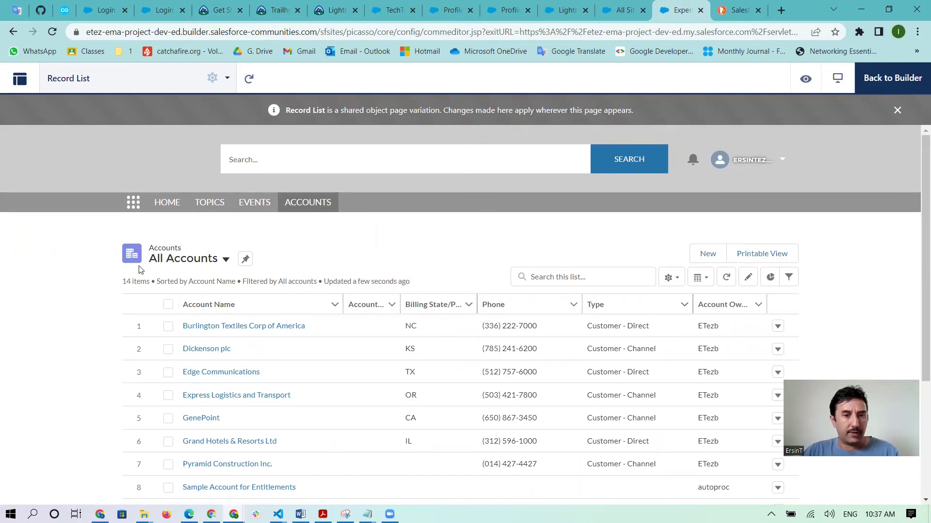
scroll(207, 323, down, 3)
scroll(249, 383, up, 3)
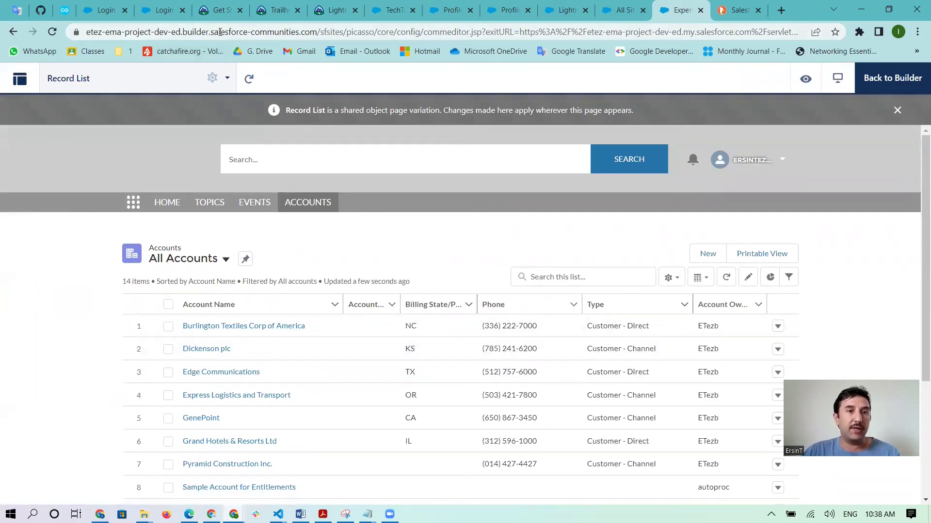
drag(215, 32, 86, 32)
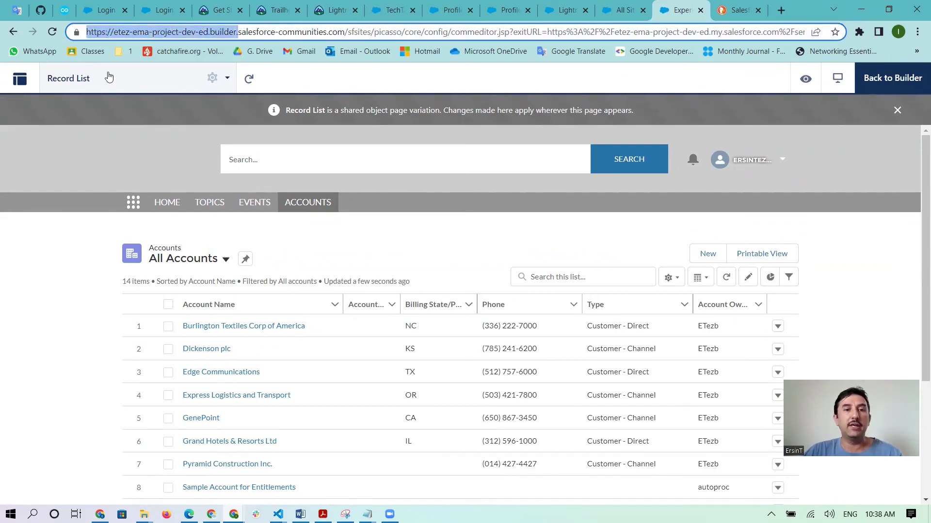
click(27, 315)
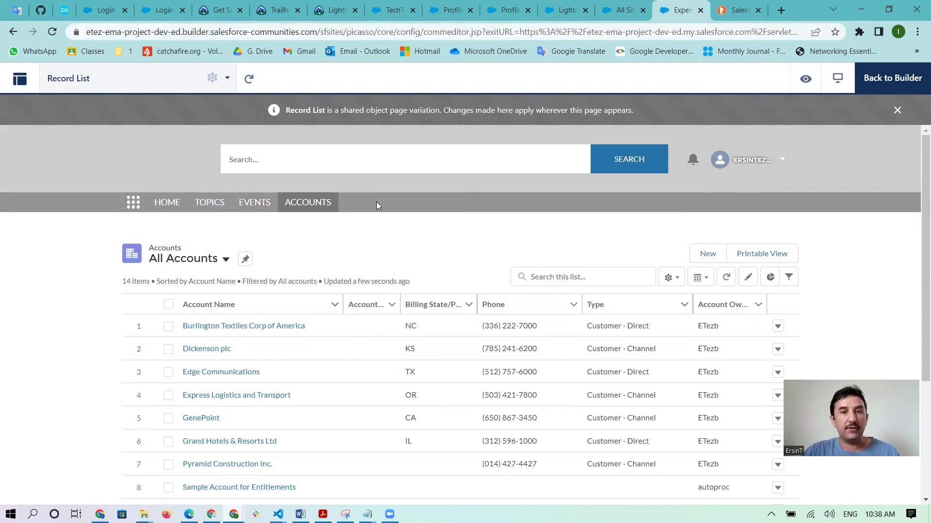
Exit preview to the Accounts Record List page and briefly inspect the Navigation Menu component
click(876, 79)
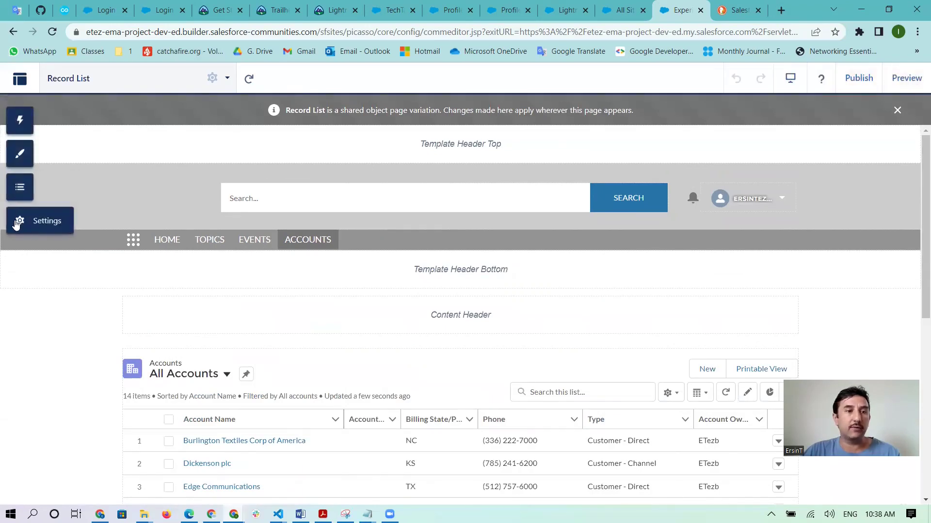
click(646, 236)
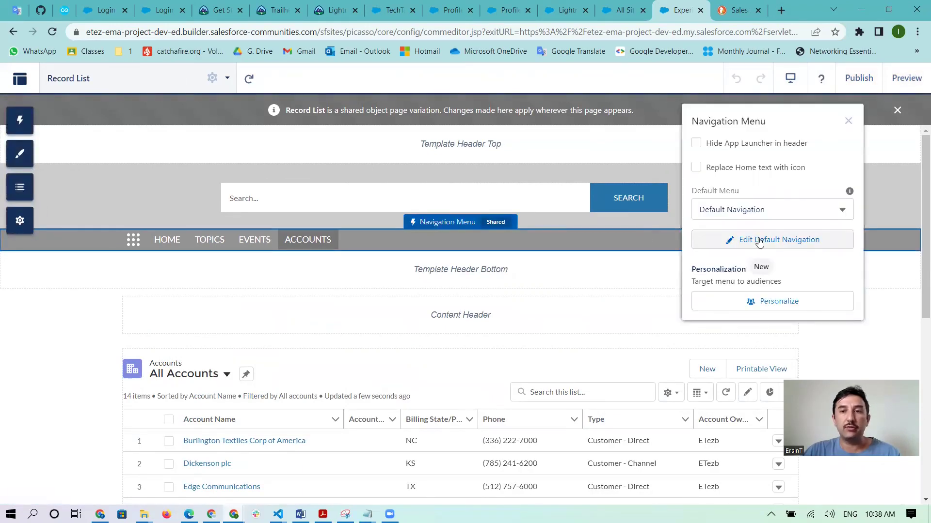
click(898, 321)
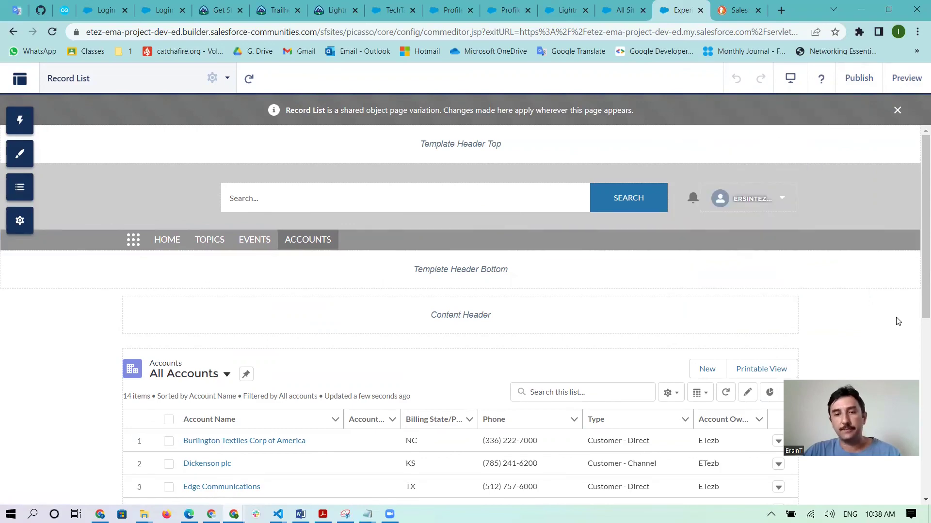